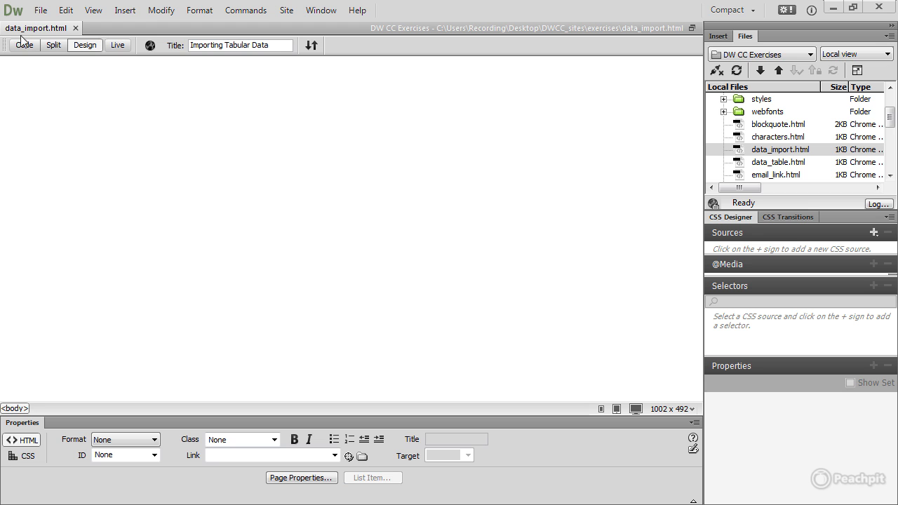
- Import the Excel document London Weather.xlsx from the DreamweaverCC_LbV assets subfolder Using_tables_for_structured_data into the page
{"action": "left_click", "coordinate": [42, 10]}
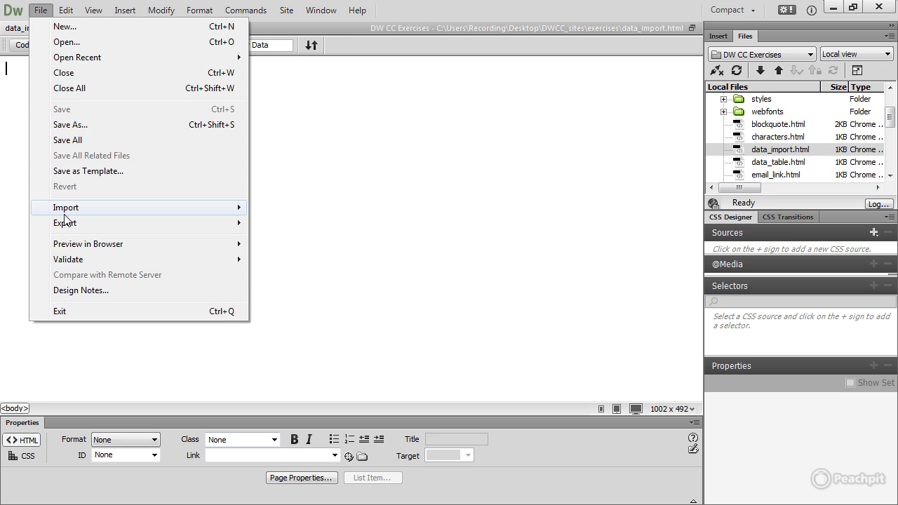
{"action": "mouse_move", "coordinate": [116, 210]}
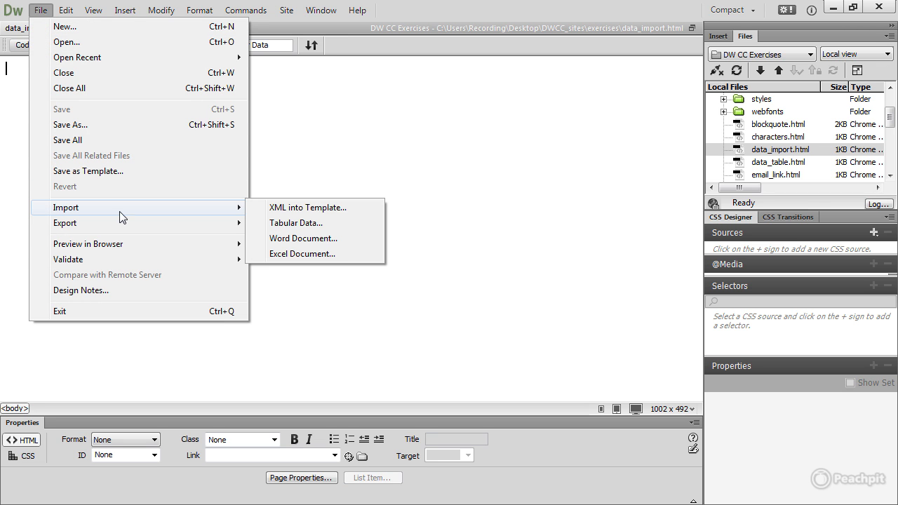
{"action": "left_click", "coordinate": [349, 256]}
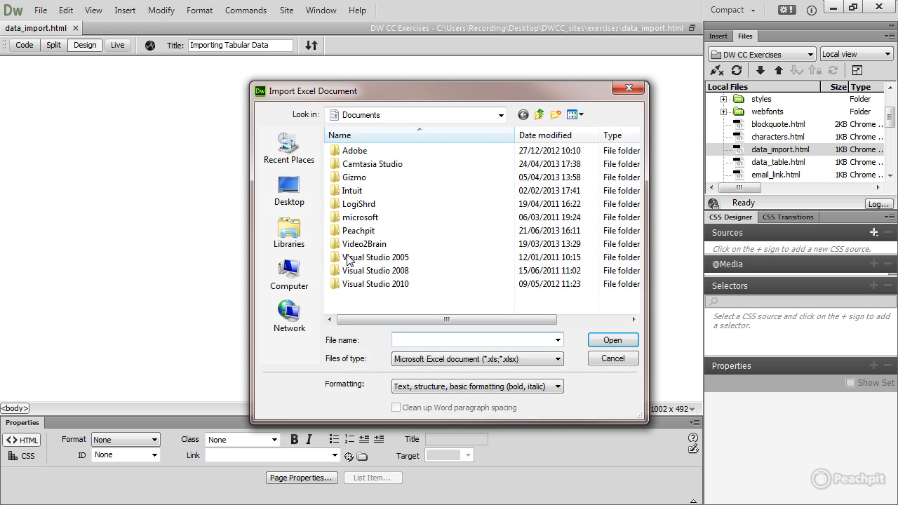
{"action": "left_click", "coordinate": [289, 200]}
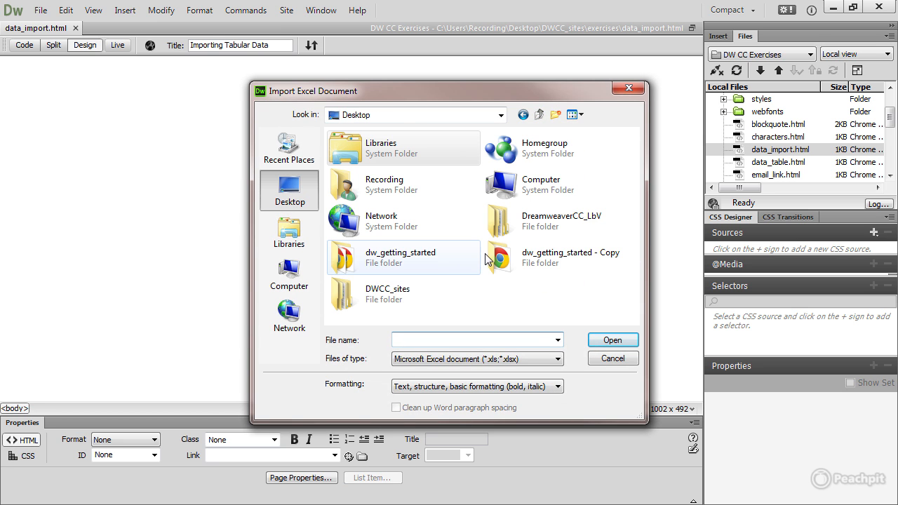
{"action": "double_click", "coordinate": [496, 231]}
{"action": "double_click", "coordinate": [352, 151]}
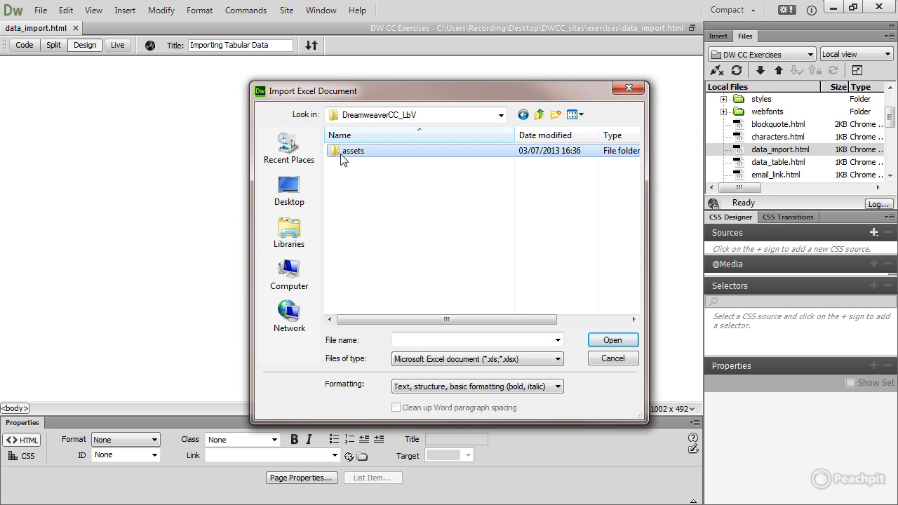
{"action": "left_click_drag", "start_coordinate": [634, 234], "coordinate": [635, 279]}
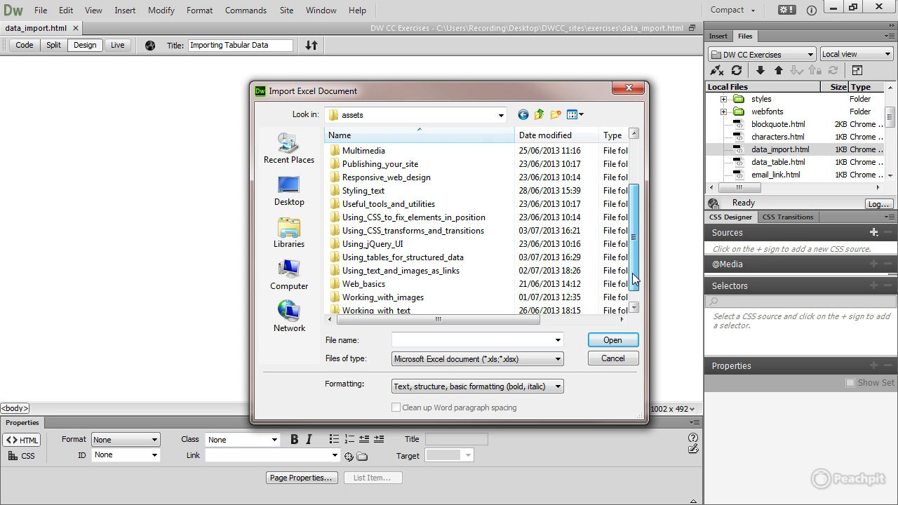
{"action": "double_click", "coordinate": [340, 258]}
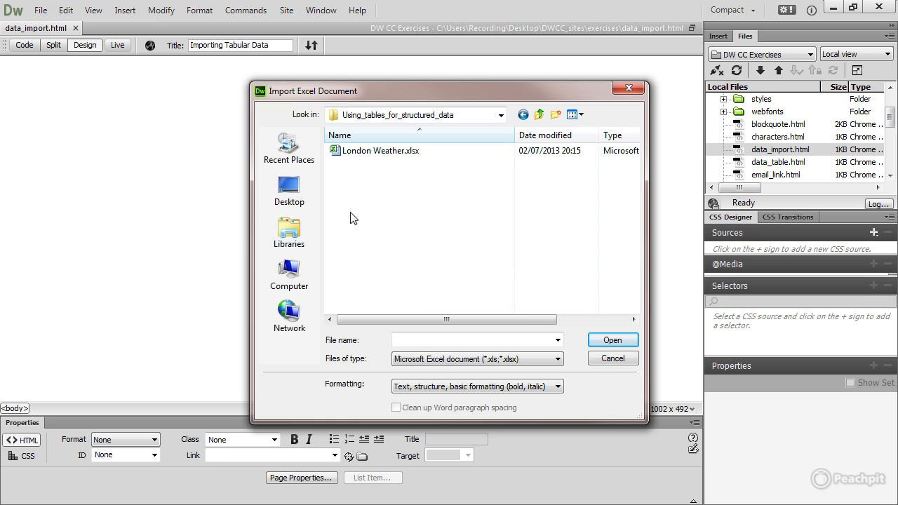
{"action": "left_click", "coordinate": [357, 153]}
{"action": "left_click", "coordinate": [592, 340]}
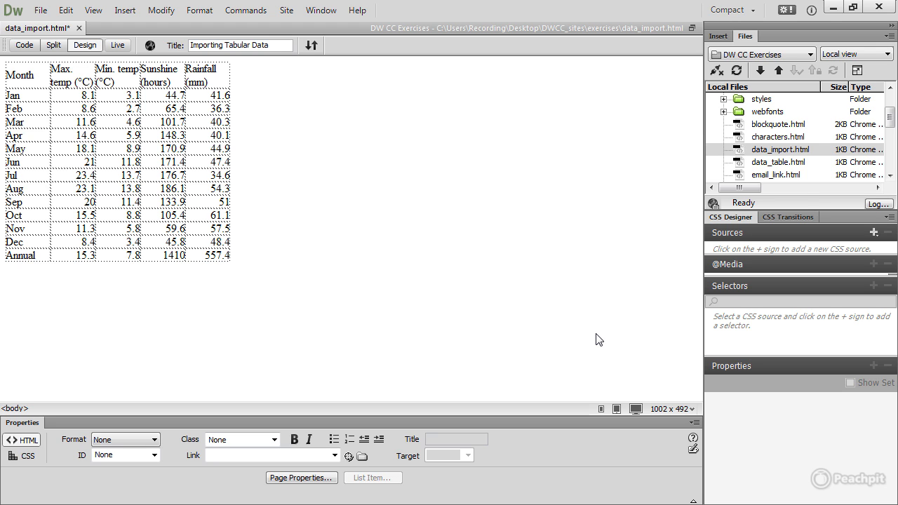
- Switch to Split view to inspect the imported table's code, and undo the Excel import
{"action": "left_click", "coordinate": [56, 45]}
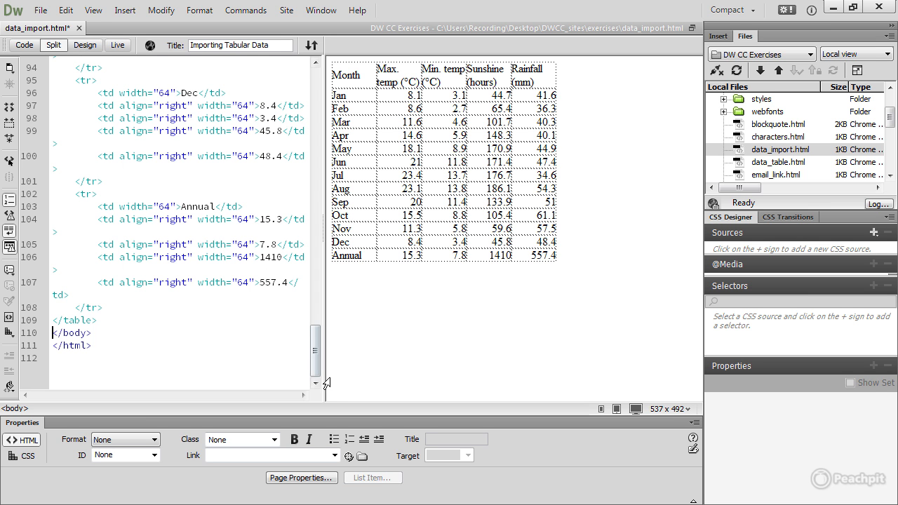
{"action": "left_click_drag", "start_coordinate": [316, 354], "coordinate": [321, 177]}
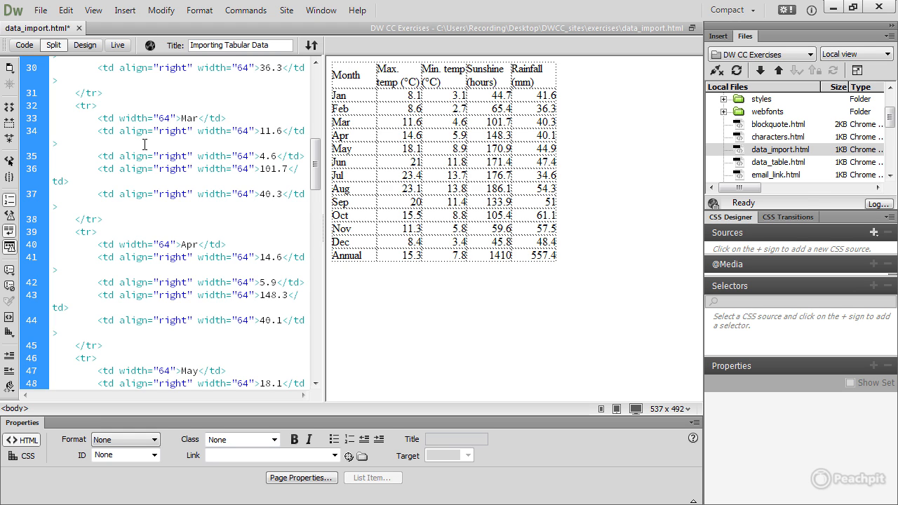
{"action": "left_click", "coordinate": [65, 11]}
{"action": "left_click", "coordinate": [85, 27]}
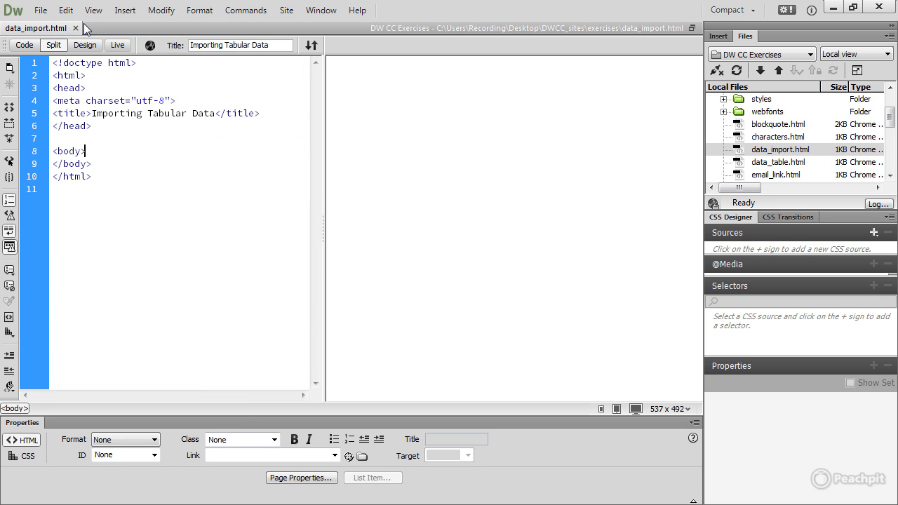
- Start a tabular data import into the page body and choose London Weather.csv from the Using_tables_for_structured_data folder as the data file
{"action": "left_click", "coordinate": [356, 131]}
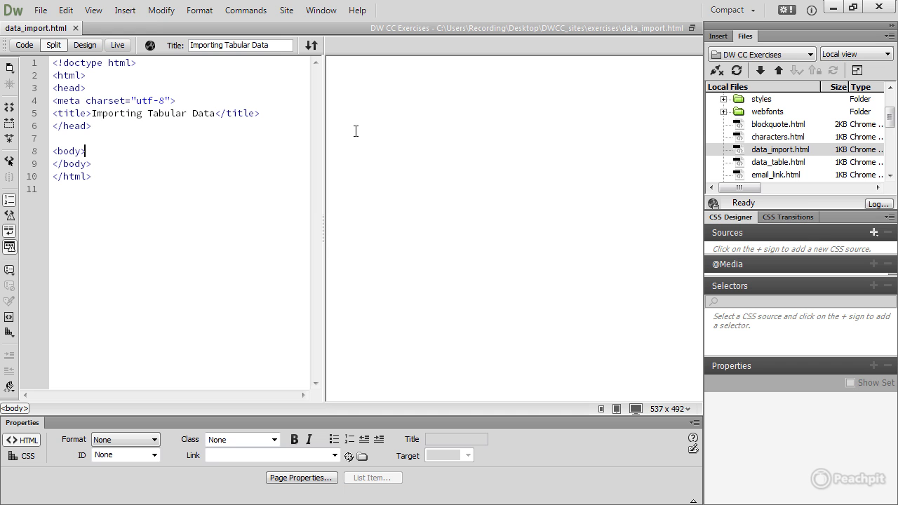
{"action": "left_click", "coordinate": [39, 11]}
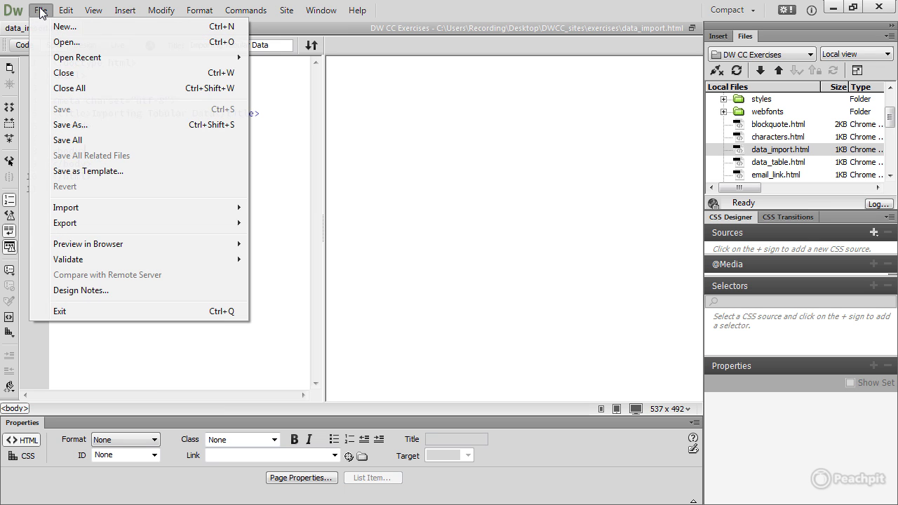
{"action": "mouse_move", "coordinate": [77, 212]}
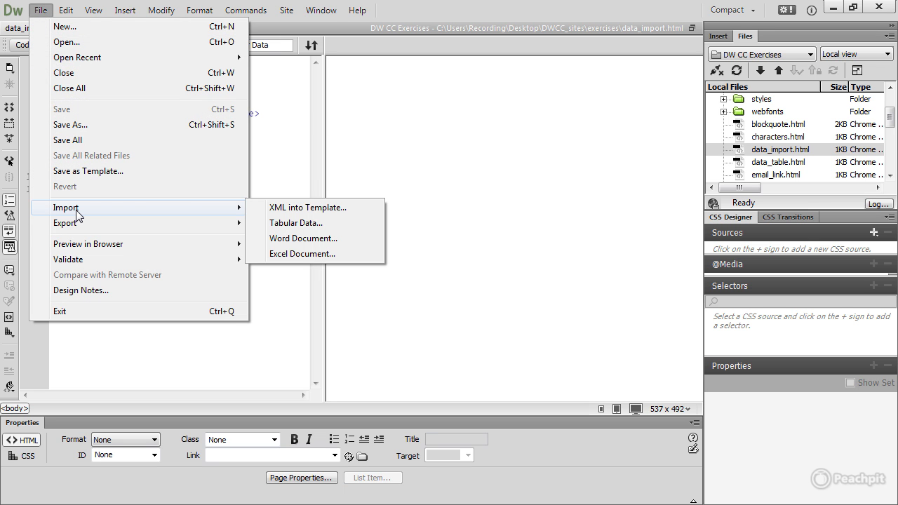
{"action": "left_click", "coordinate": [335, 222]}
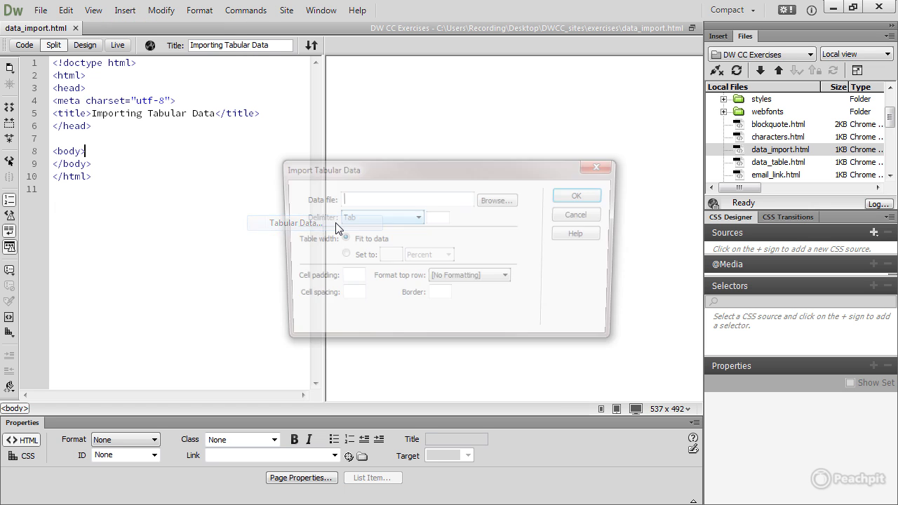
{"action": "left_click", "coordinate": [511, 201]}
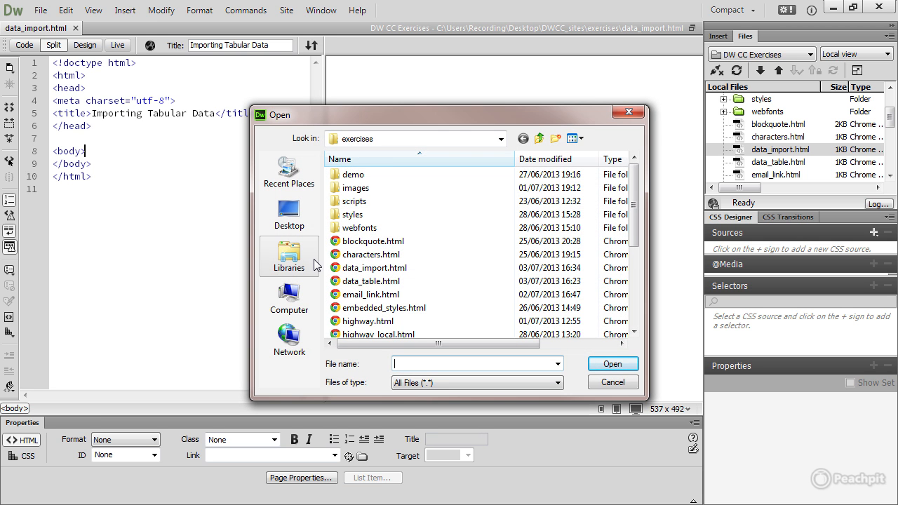
{"action": "left_click", "coordinate": [288, 222]}
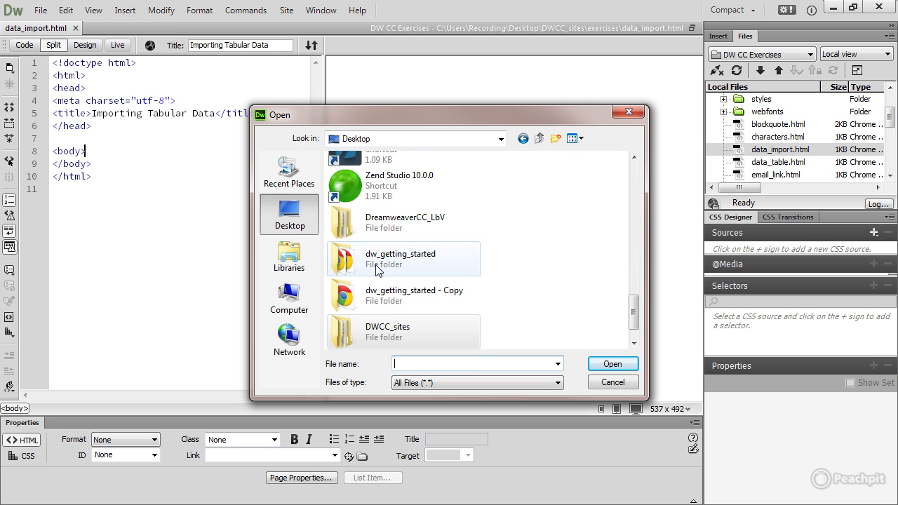
{"action": "left_click", "coordinate": [381, 232]}
{"action": "double_click", "coordinate": [380, 232]}
{"action": "double_click", "coordinate": [356, 176]}
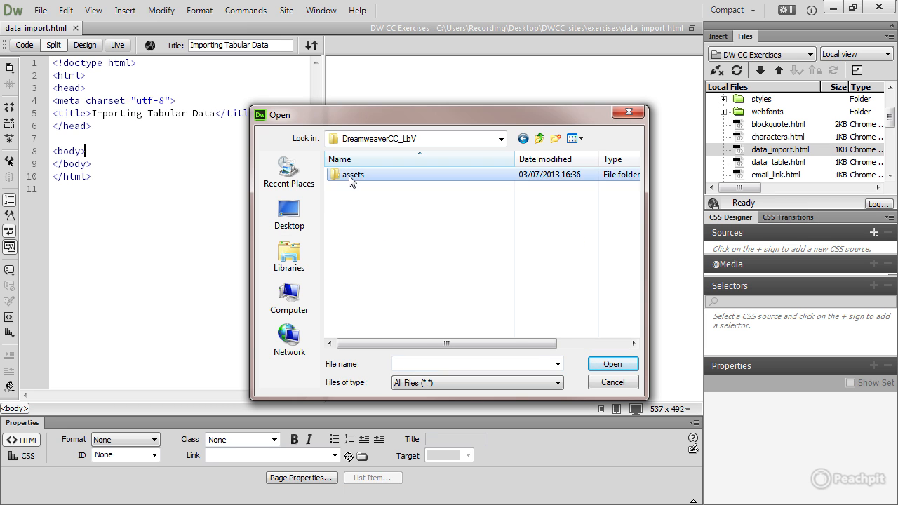
{"action": "left_click_drag", "start_coordinate": [632, 238], "coordinate": [636, 296]}
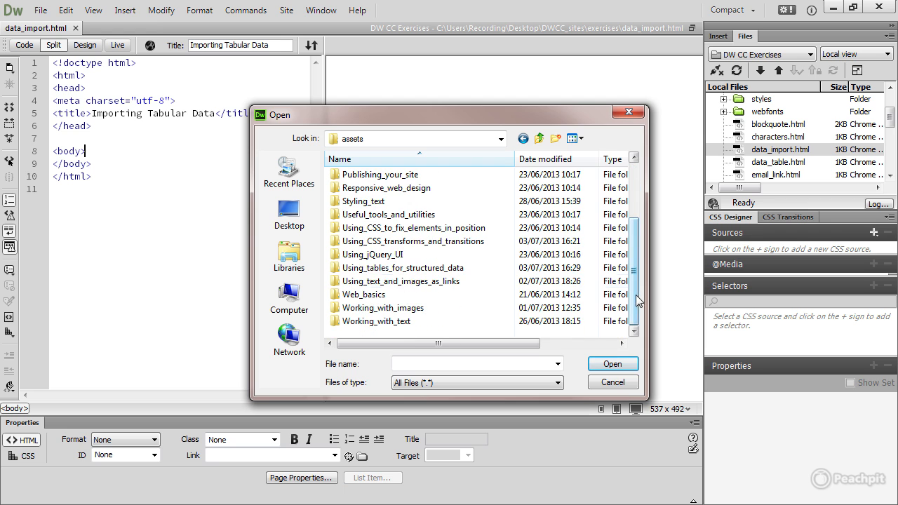
{"action": "left_click", "coordinate": [347, 269]}
{"action": "double_click", "coordinate": [347, 268]}
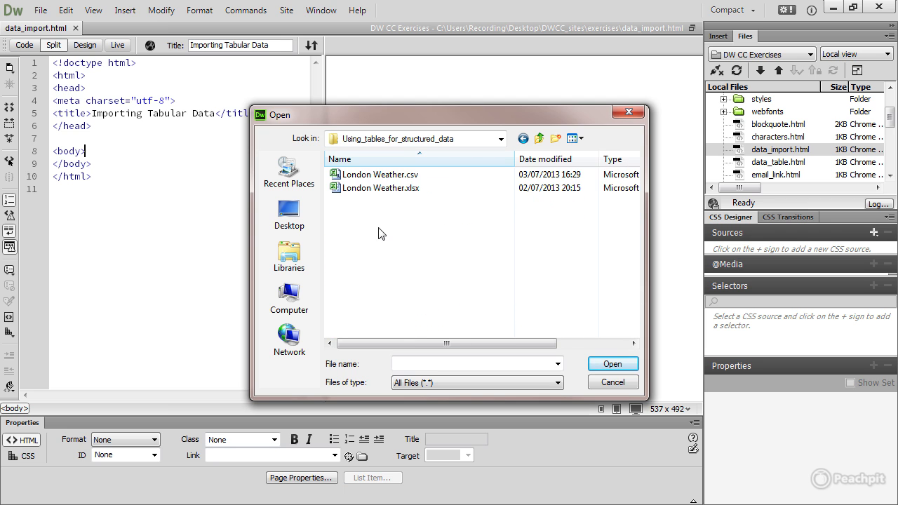
{"action": "left_click", "coordinate": [354, 177]}
{"action": "left_click", "coordinate": [624, 365]}
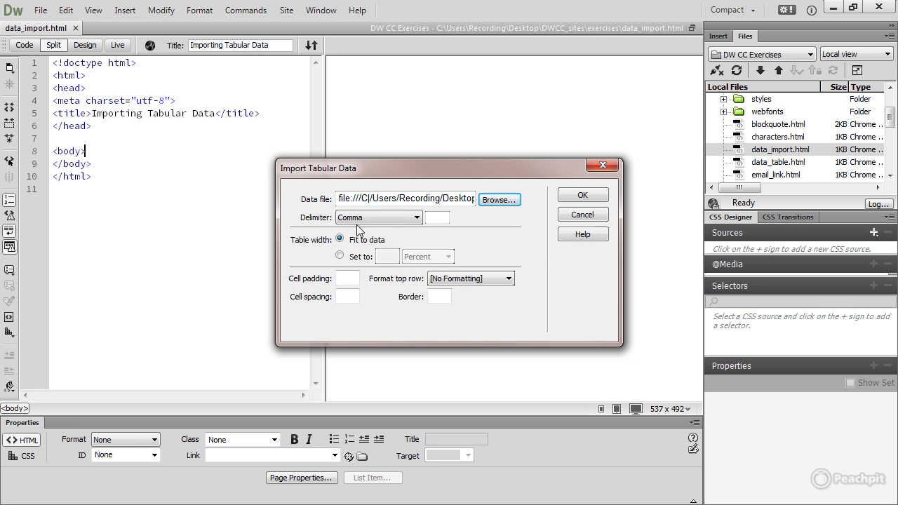
- Try Other as the delimiter for the tabular data and set it back to Comma
{"action": "left_click", "coordinate": [417, 218]}
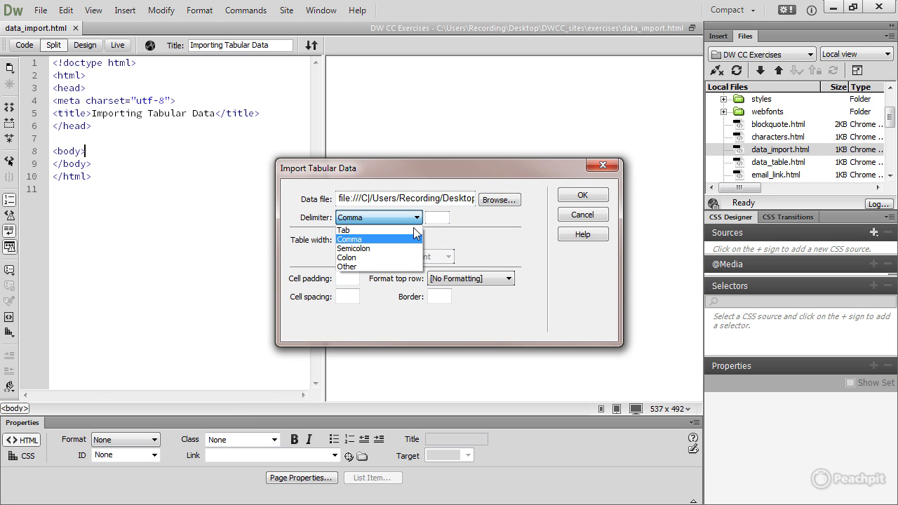
{"action": "left_click", "coordinate": [390, 267]}
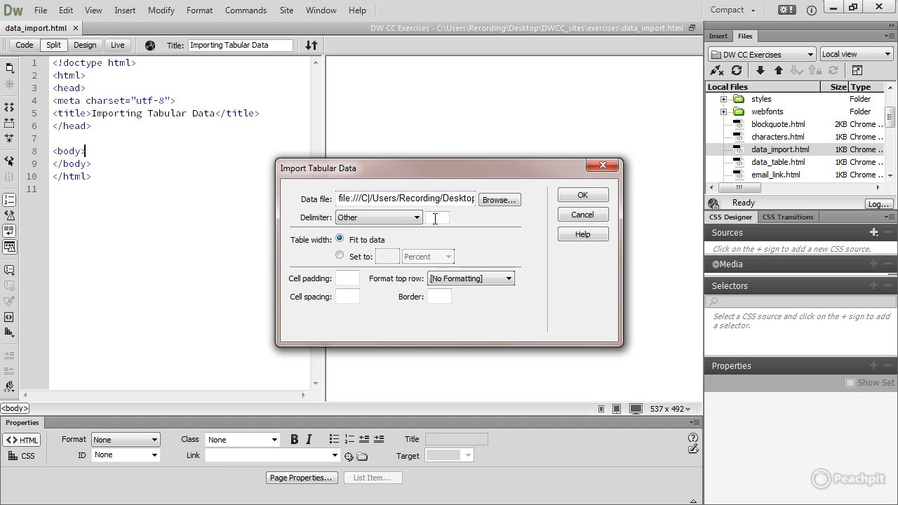
{"action": "left_click", "coordinate": [416, 218]}
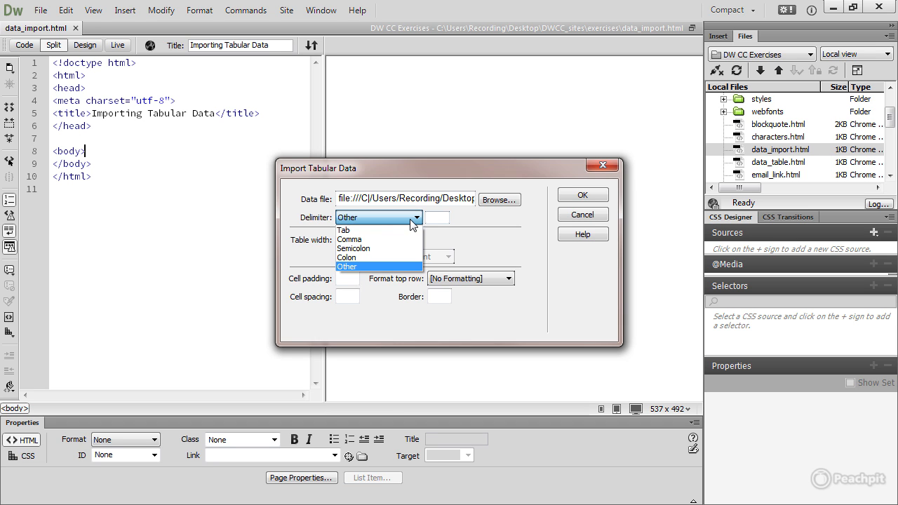
{"action": "left_click", "coordinate": [372, 239]}
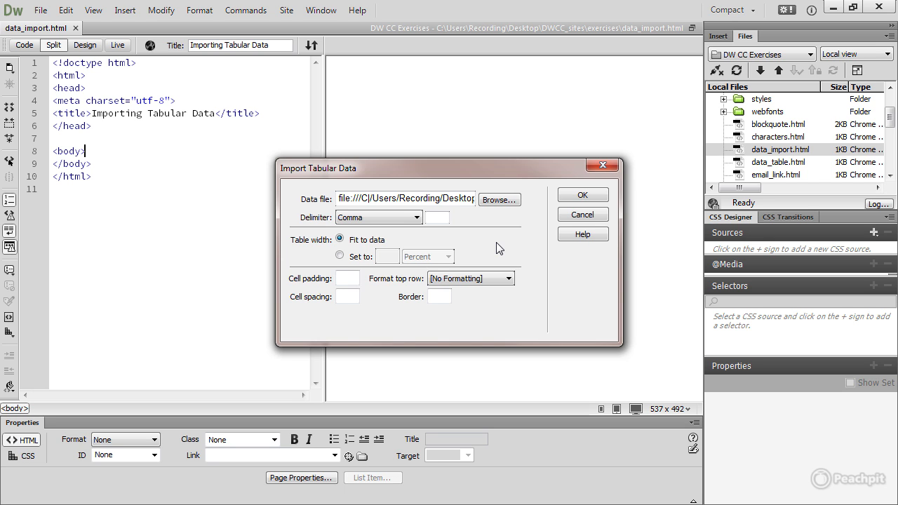
- Leave the table border value blank and complete the import of the comma-delimited data
{"action": "left_click", "coordinate": [437, 298]}
{"action": "type", "text": "1"}
{"action": "left_click_drag", "start_coordinate": [439, 299], "coordinate": [428, 298]}
{"action": "key", "text": "BackSpace"}
{"action": "left_click", "coordinate": [592, 196]}
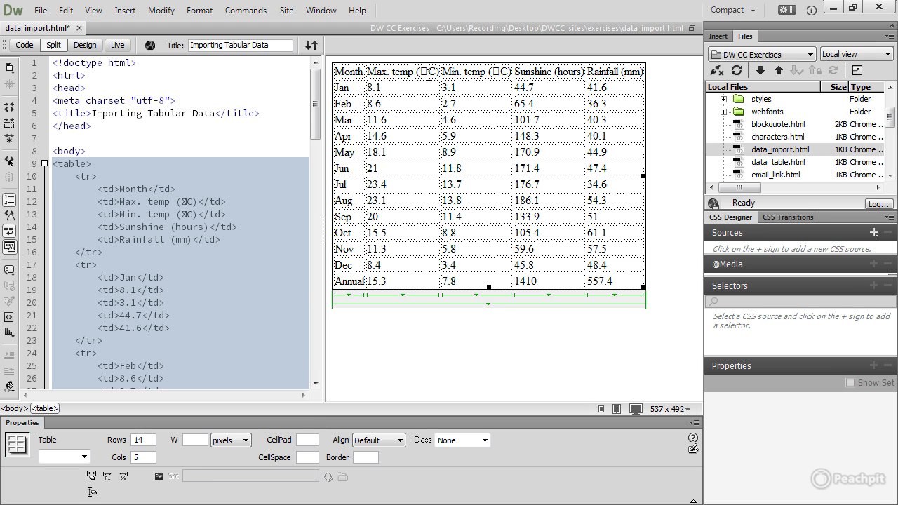
- Replace the corrupted character before C in the Max. temp heading with the degree symbol (&deg;)
{"action": "left_click_drag", "start_coordinate": [429, 72], "coordinate": [420, 72]}
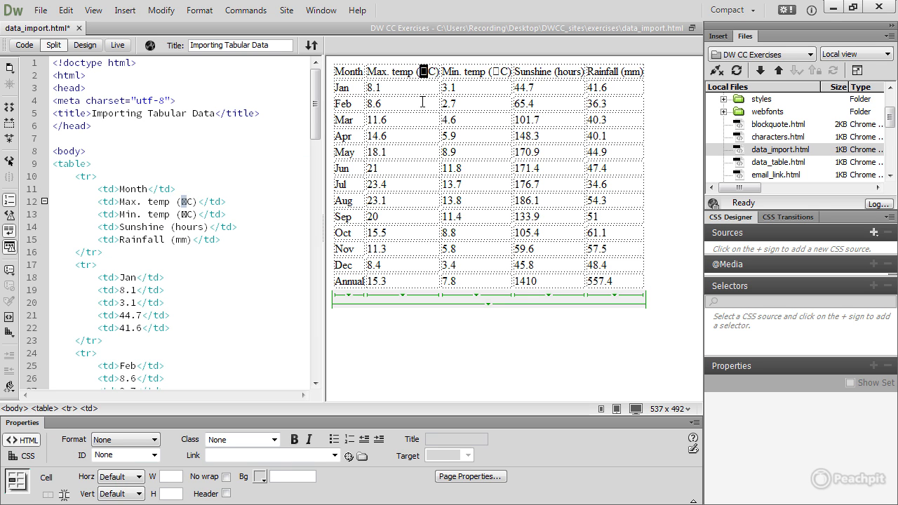
{"action": "key", "text": "Delete"}
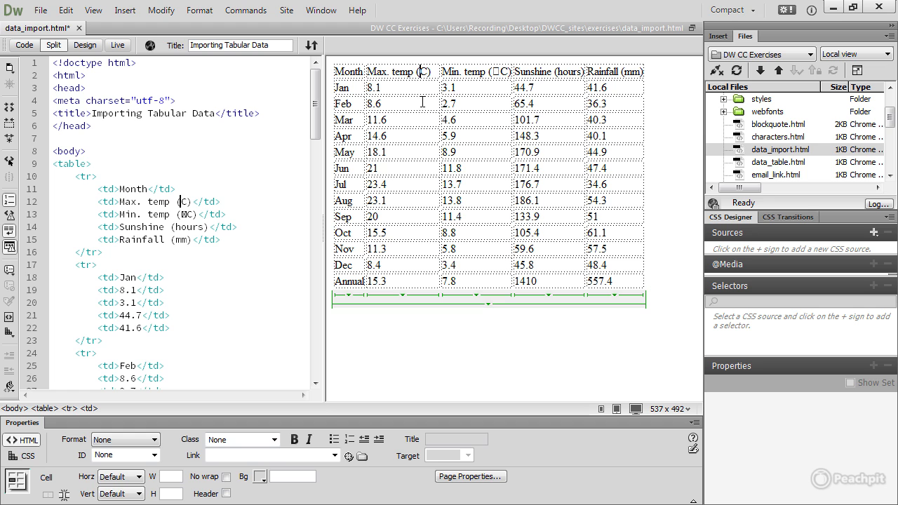
{"action": "left_click", "coordinate": [718, 37]}
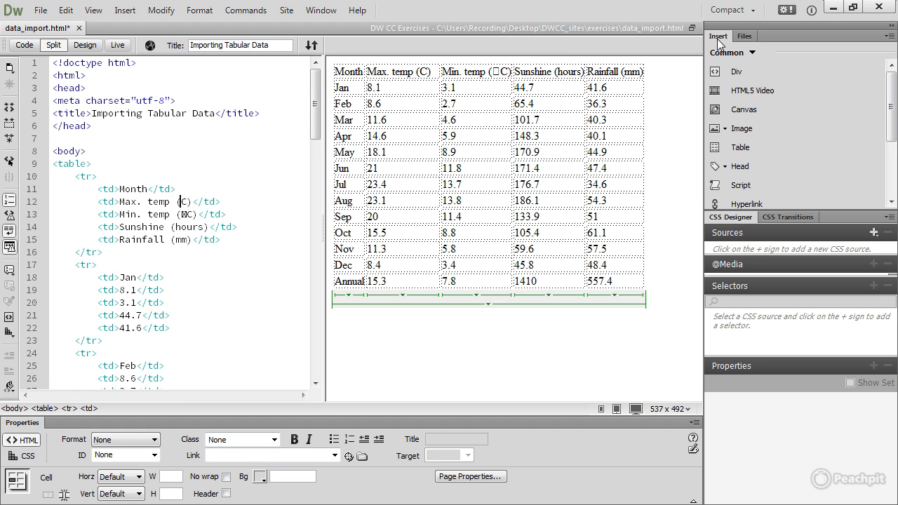
{"action": "scroll", "coordinate": [875, 102], "scroll_direction": "down", "scroll_amount": 5}
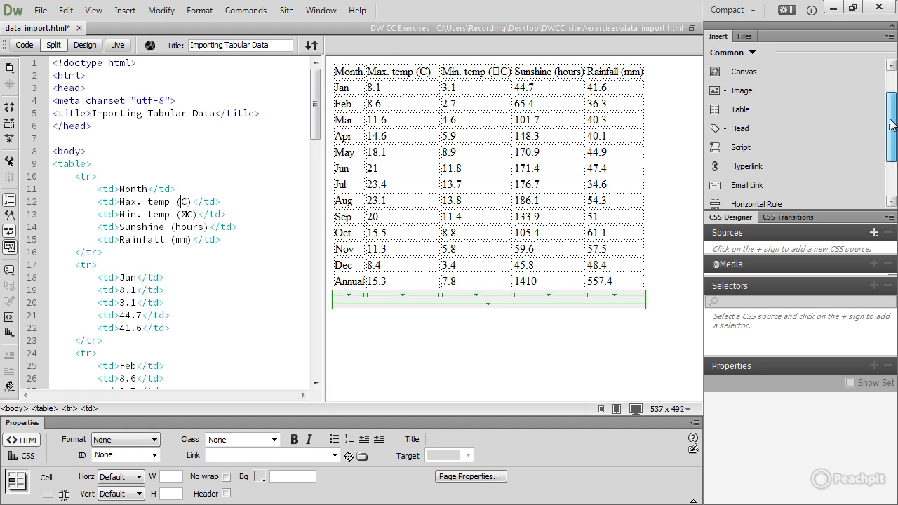
{"action": "left_click", "coordinate": [817, 187]}
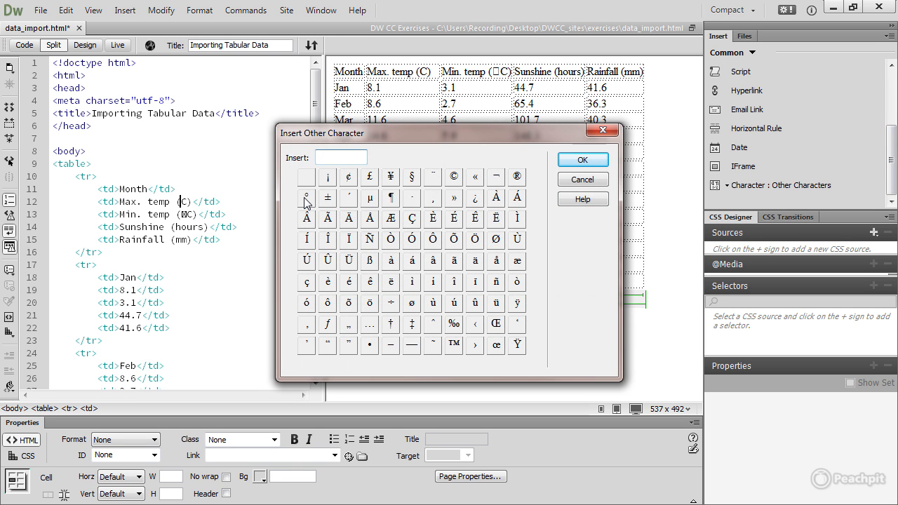
{"action": "left_click", "coordinate": [306, 198]}
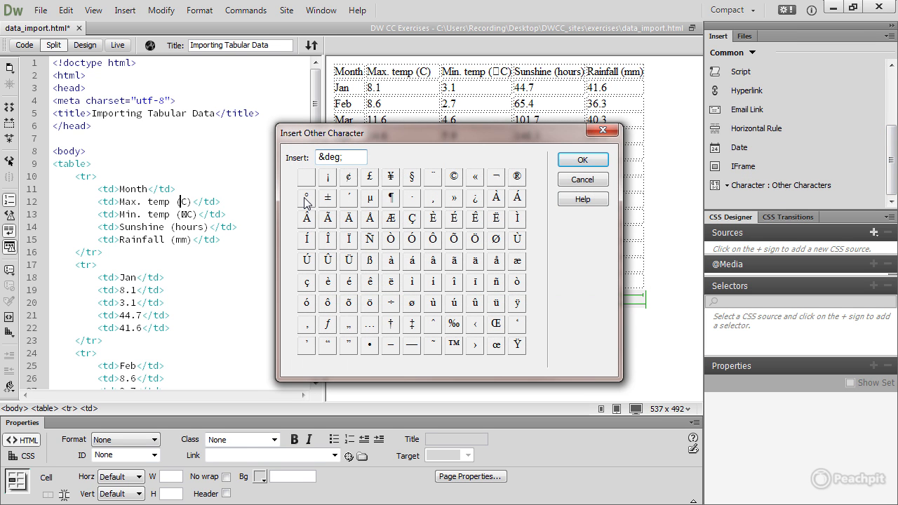
{"action": "left_click", "coordinate": [566, 163]}
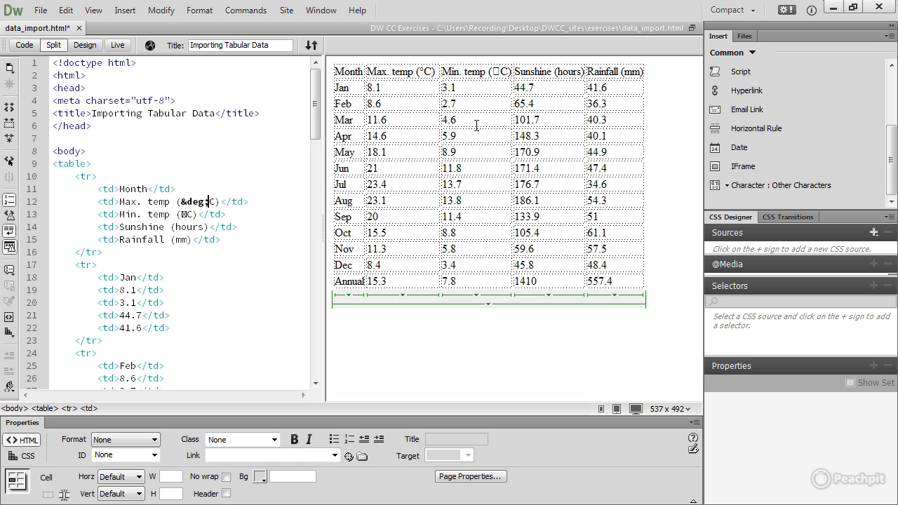
- Copy the degree symbol from the Max. temp heading and paste it over the corrupted character in the Min. temp heading
{"action": "key", "text": "shift+Left"}
{"action": "key", "text": "ctrl+c"}
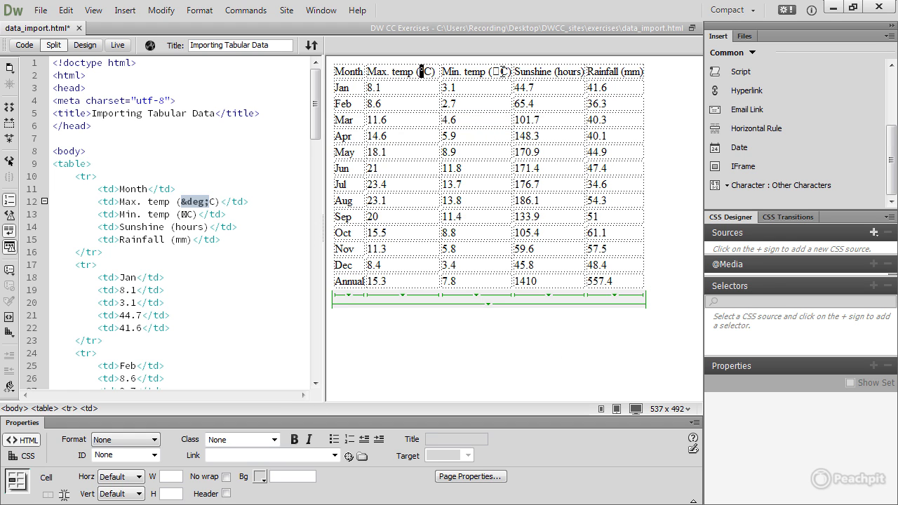
{"action": "left_click_drag", "start_coordinate": [489, 71], "coordinate": [495, 73]}
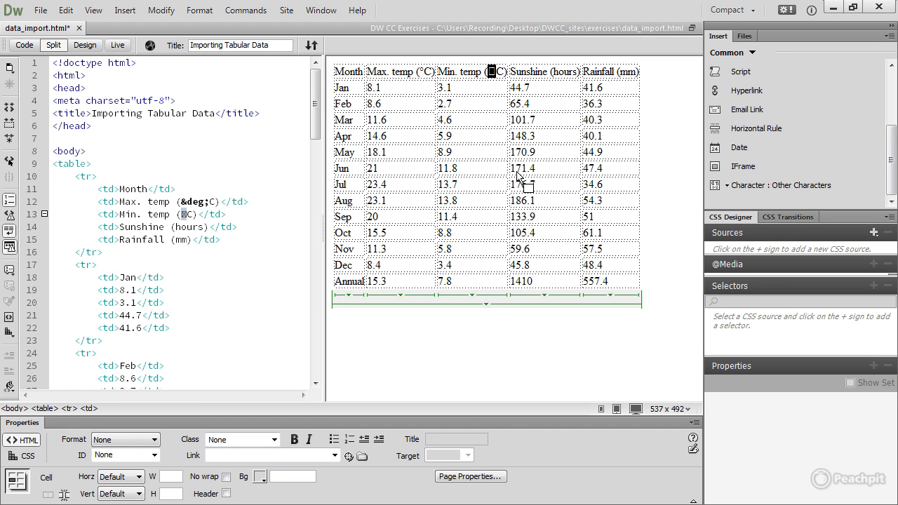
{"action": "key", "text": "ctrl+v"}
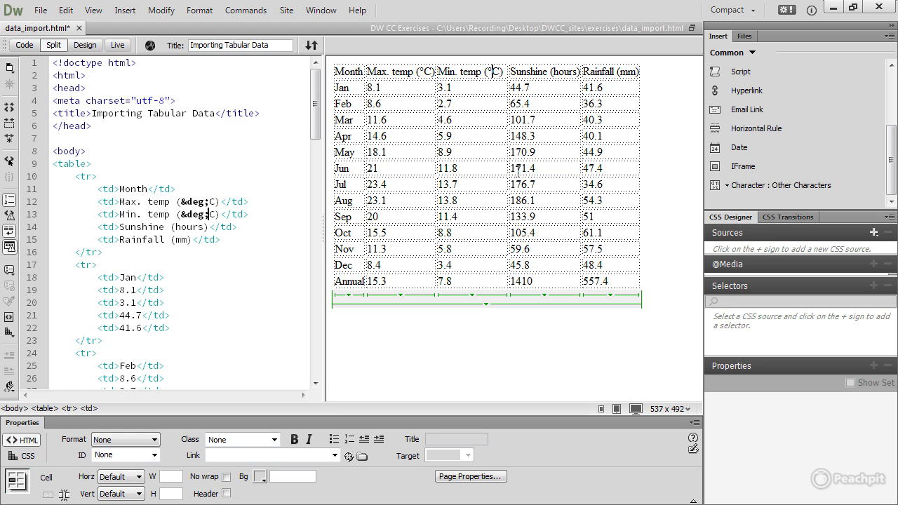